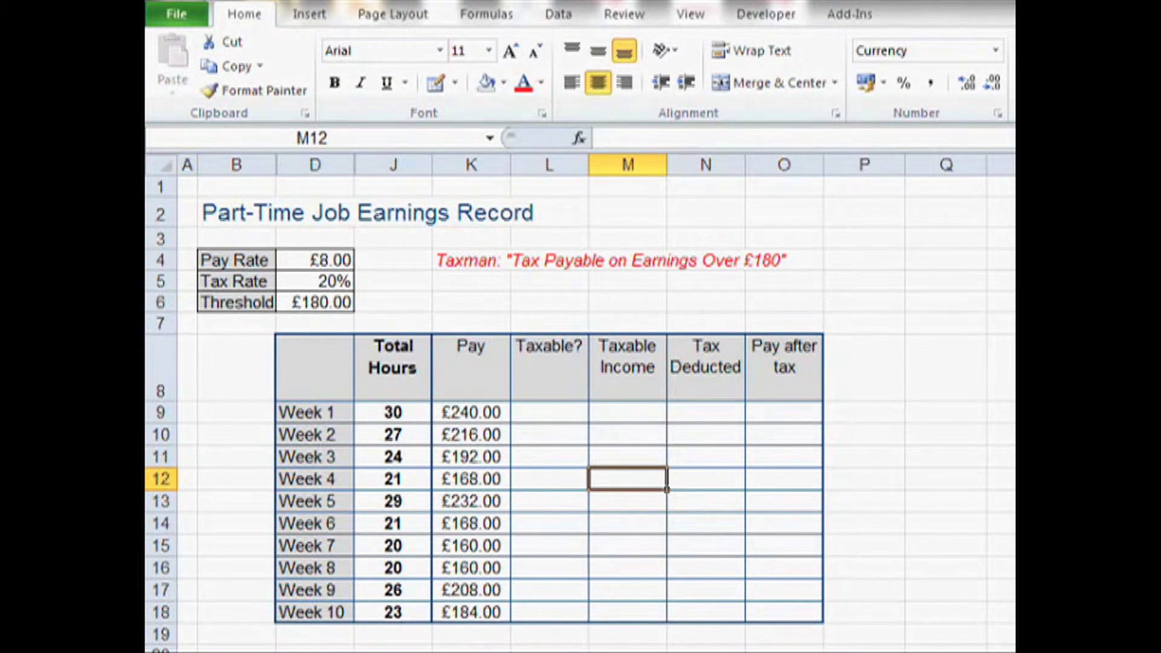
Review the Total Hours, Pay, Taxable? and Pay after tax columns and the Taxman note
left_click(393, 412)
left_click_drag(393, 413, 393, 620)
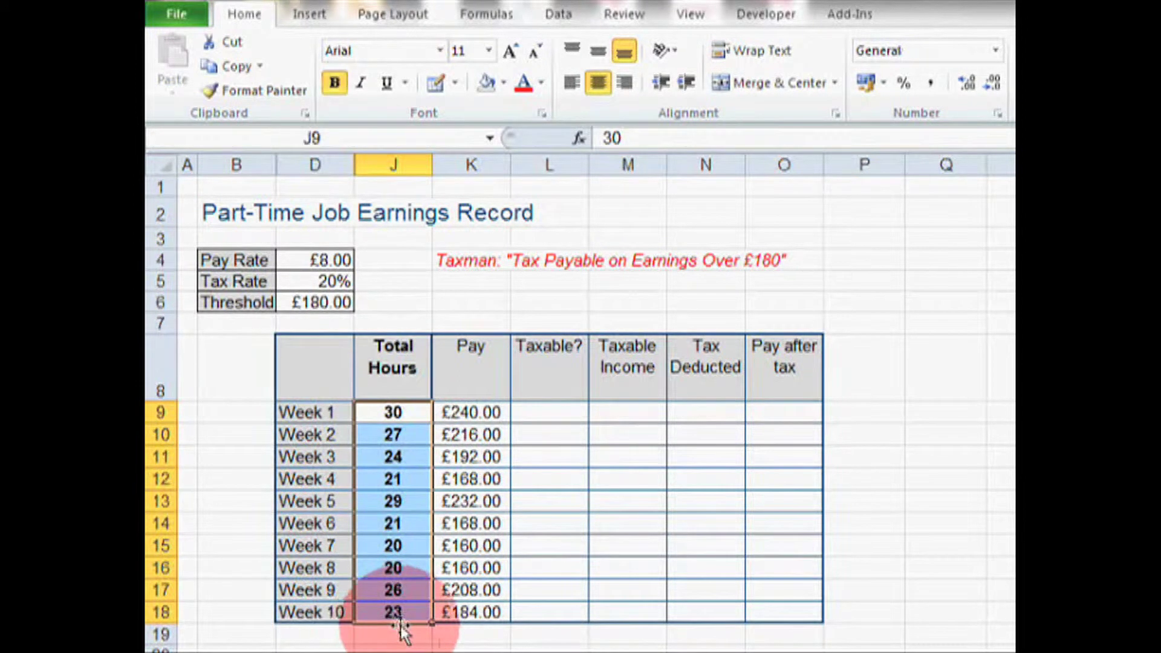
left_click(479, 413)
left_click_drag(479, 413, 492, 610)
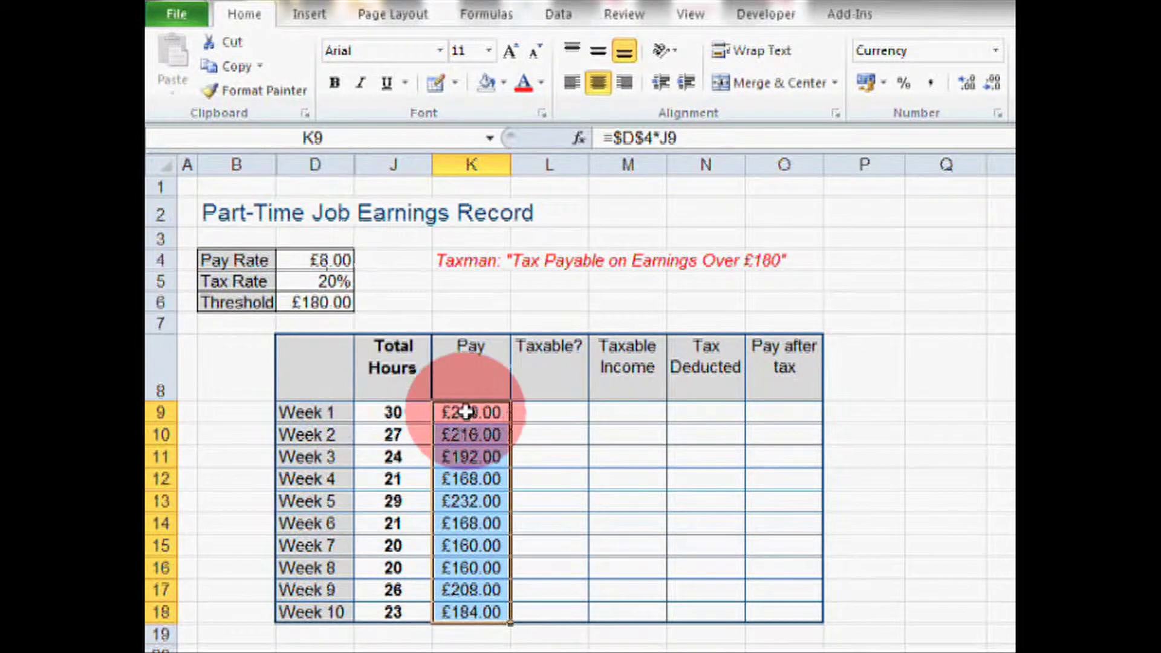
left_click(546, 413)
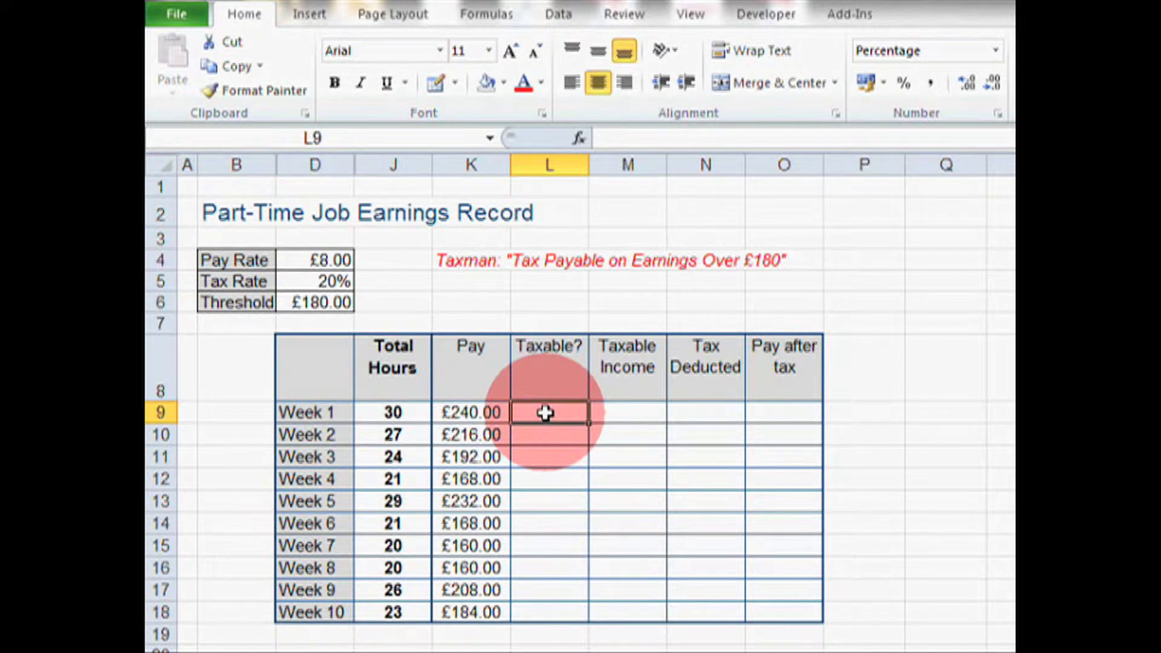
left_click(792, 419)
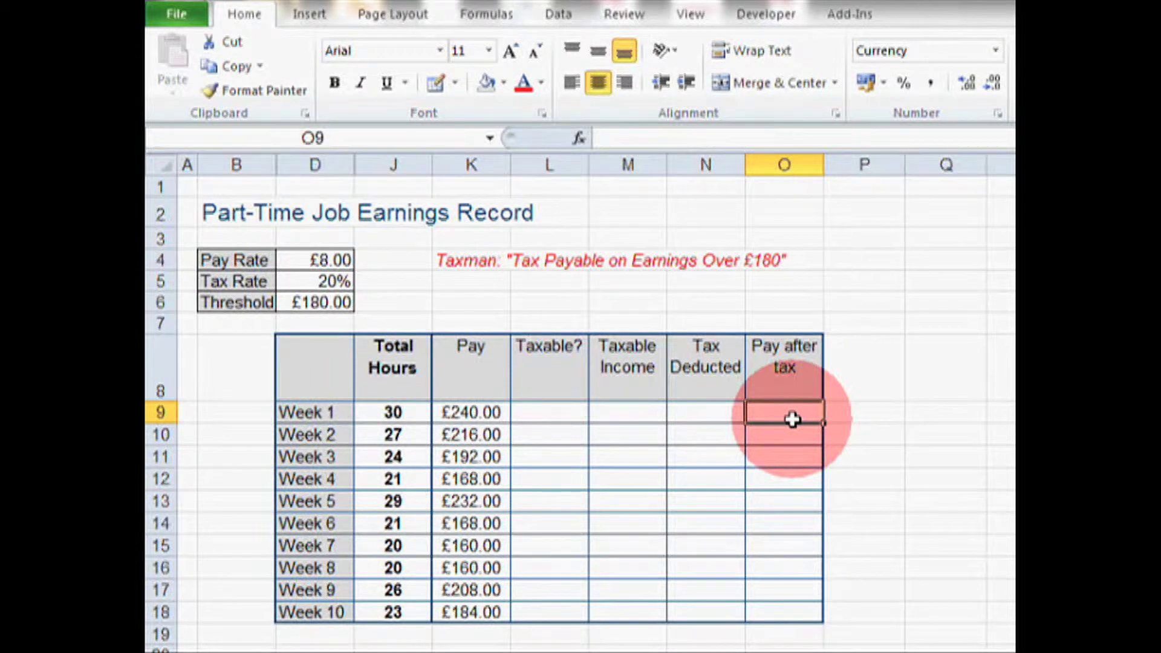
left_click(469, 262)
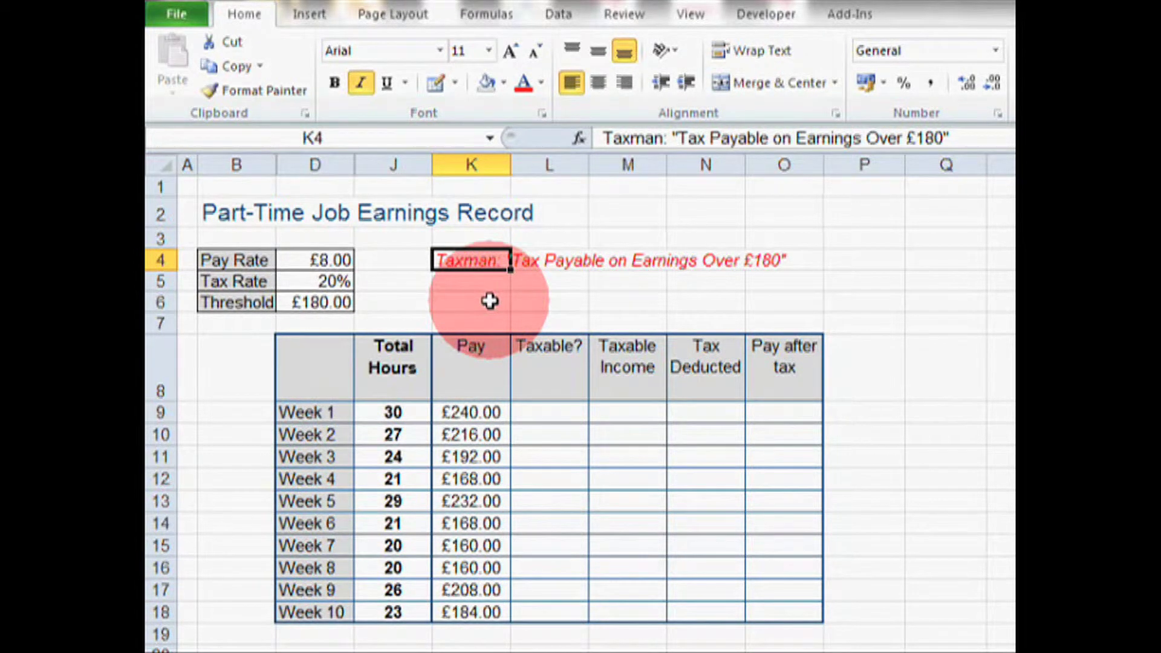
Begin an IF formula with =if( in the Week 1 Taxable? cell L9
left_click(551, 412)
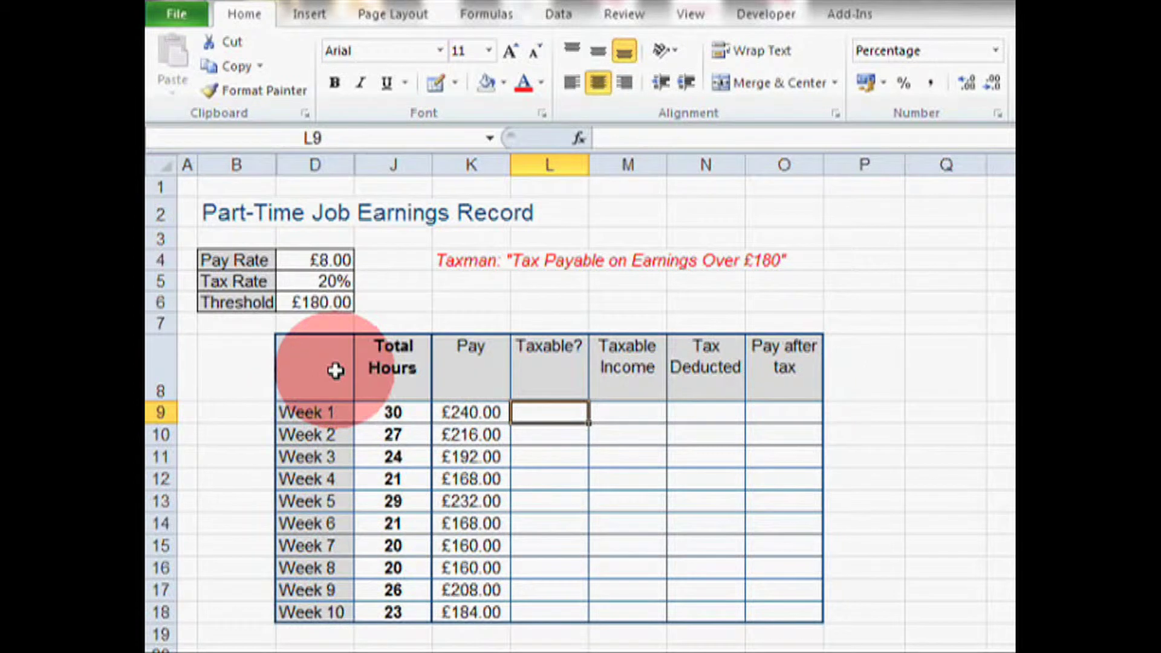
left_click_drag(335, 370, 767, 593)
left_click(767, 367)
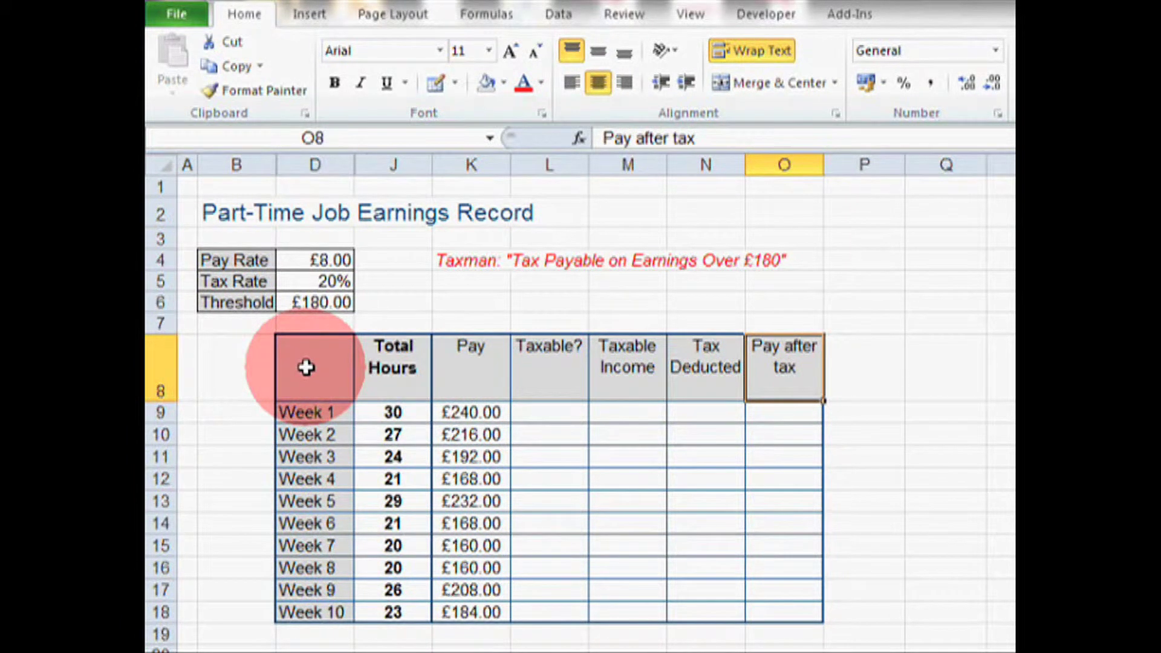
left_click(544, 411)
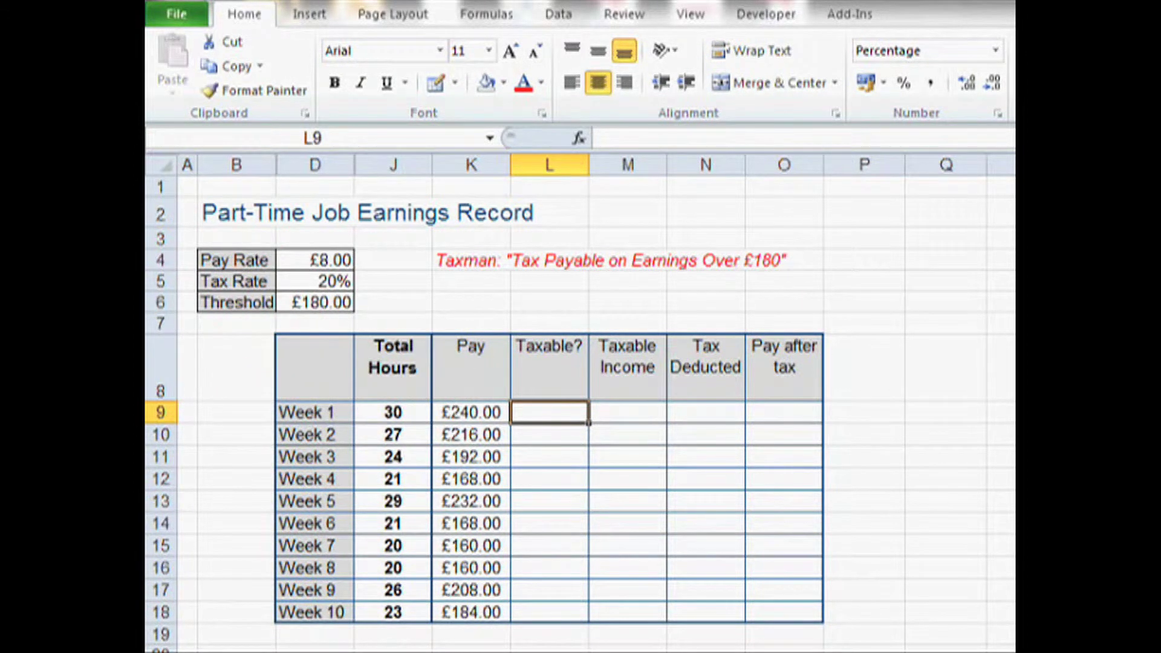
type("=if")
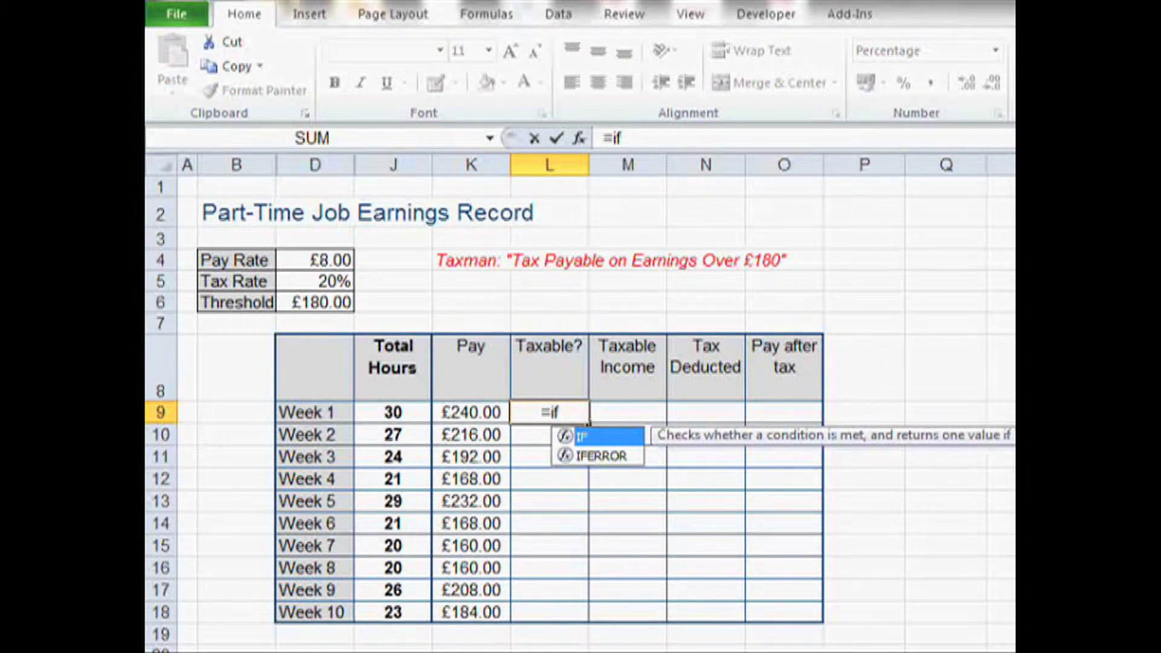
type("(")
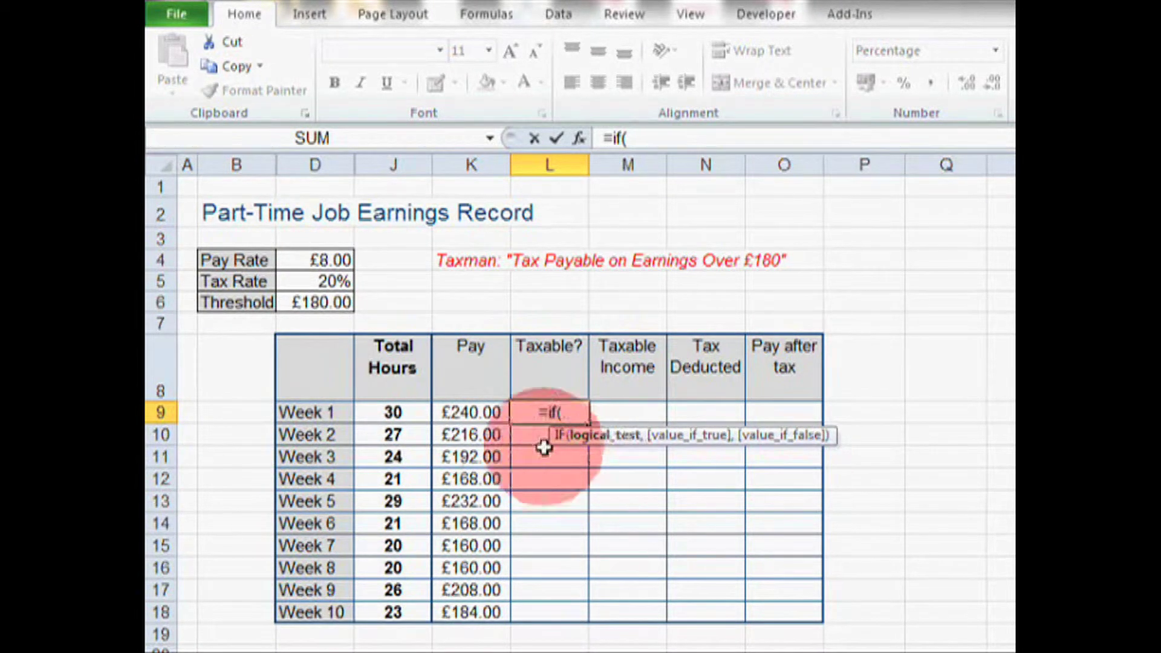
Complete L9 as =if(K9>D6,"Yes","No"), comparing Week 1 pay with the D6 threshold
left_click(473, 413)
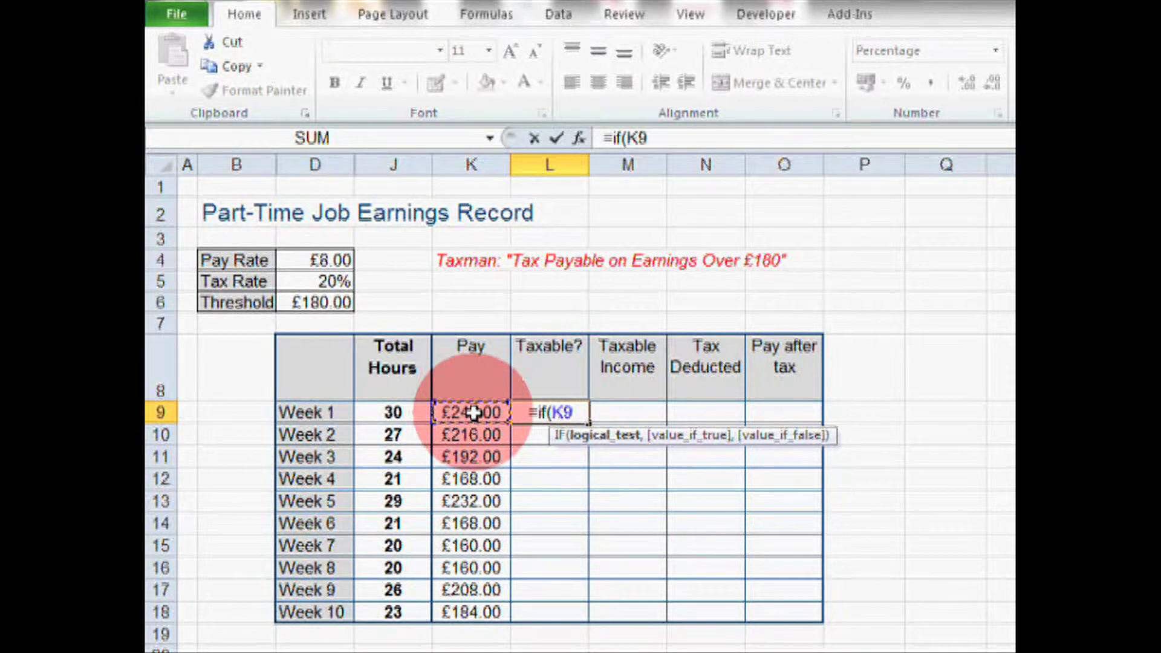
type(">")
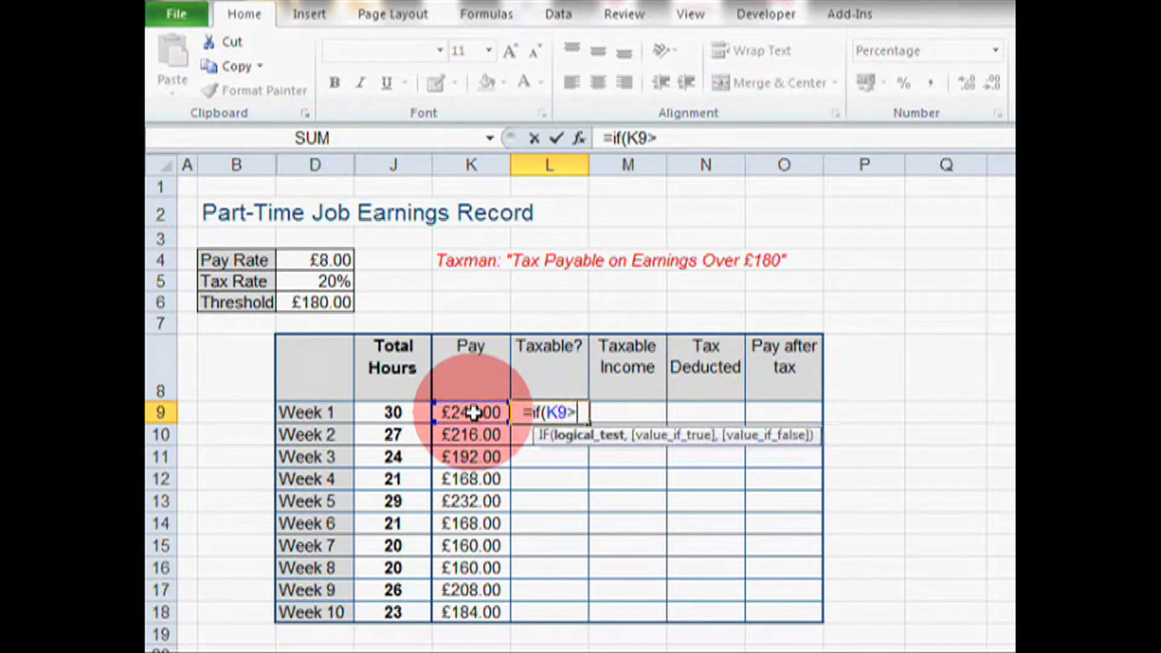
left_click(301, 300)
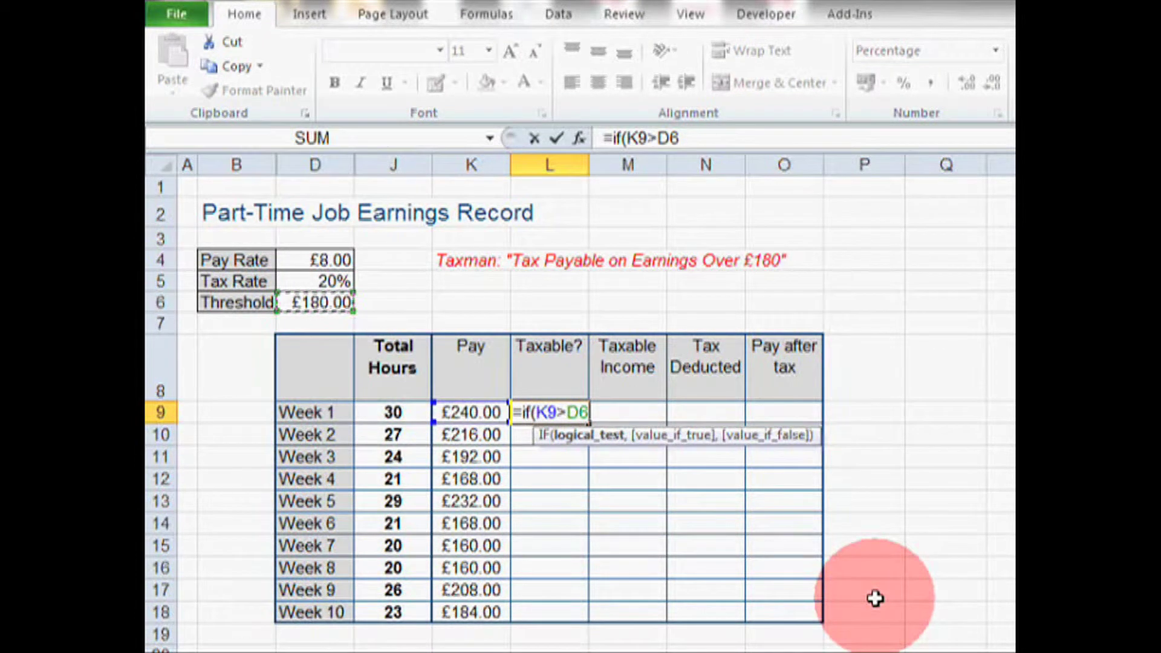
type(",")
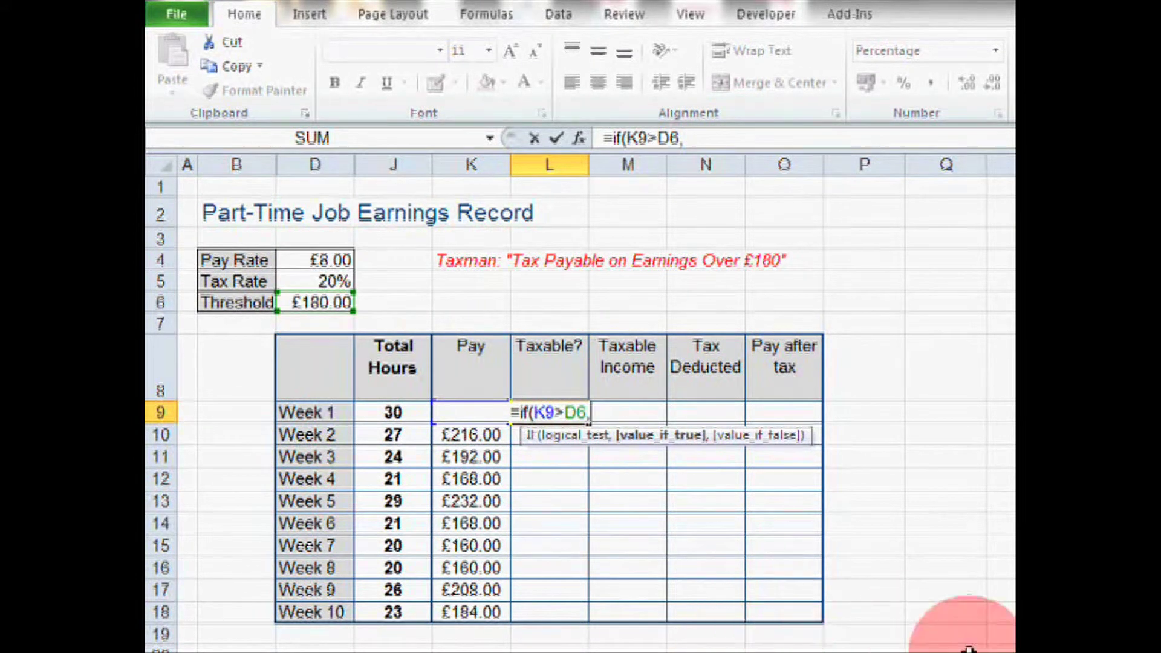
type("\"")
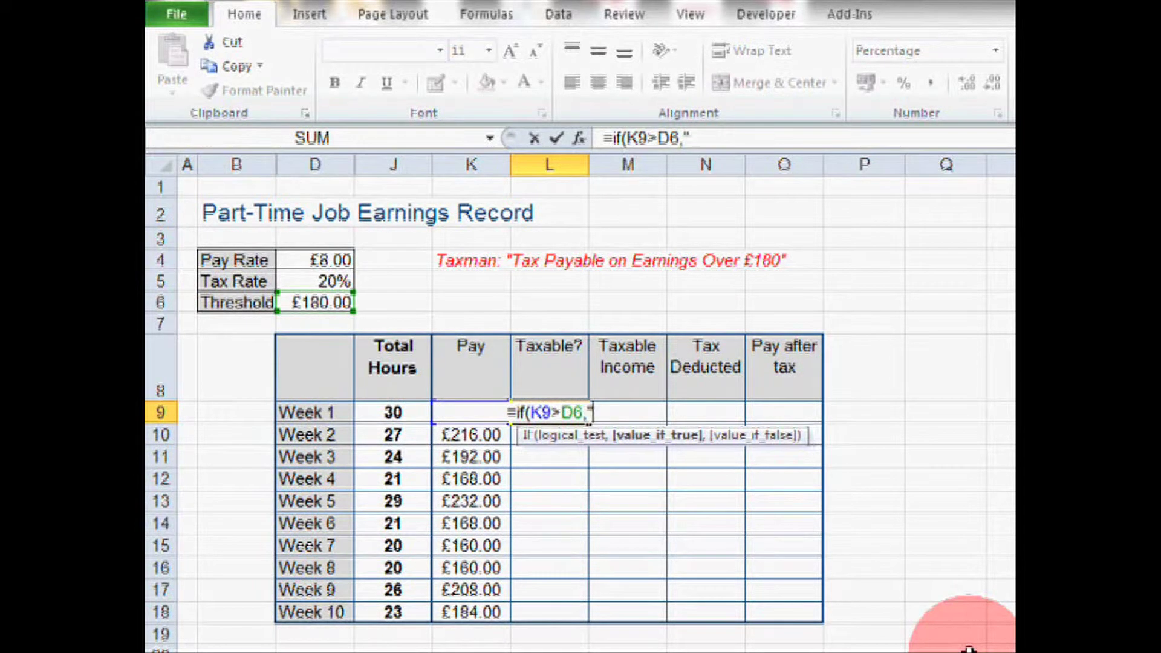
type("Yes\"")
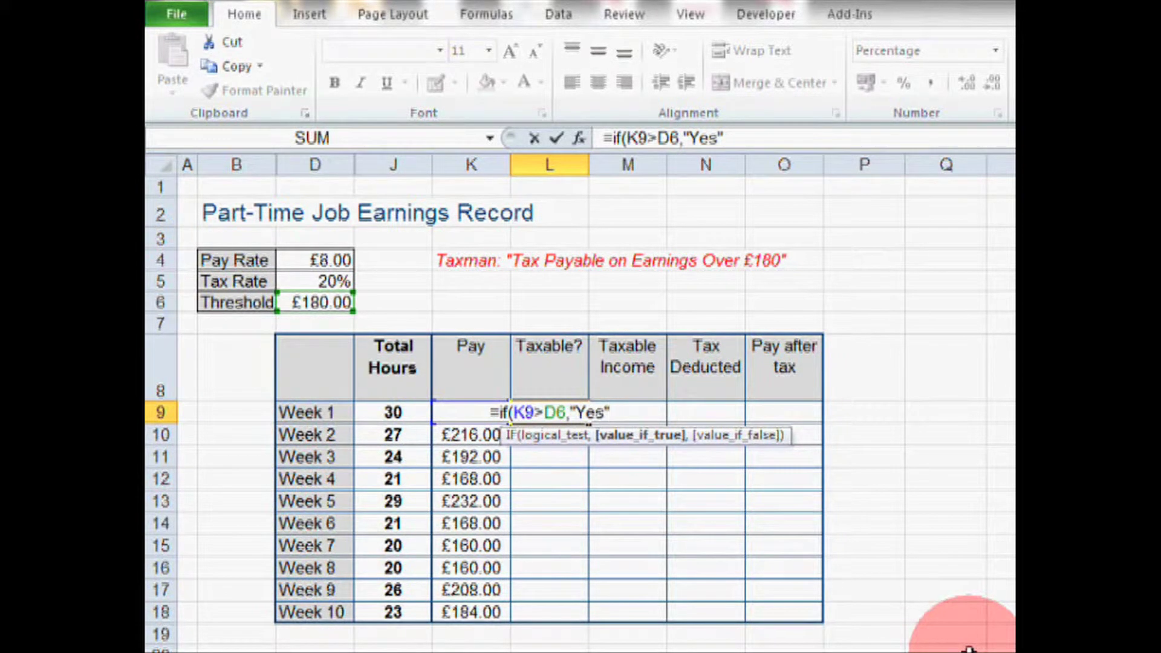
type(",")
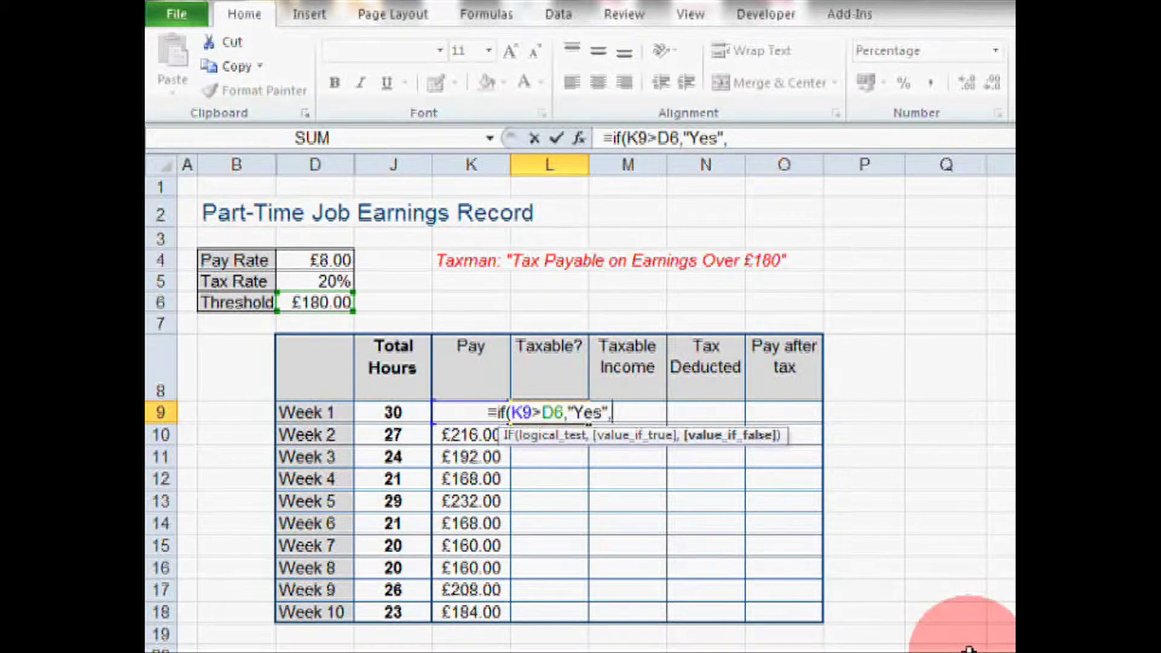
type("\"")
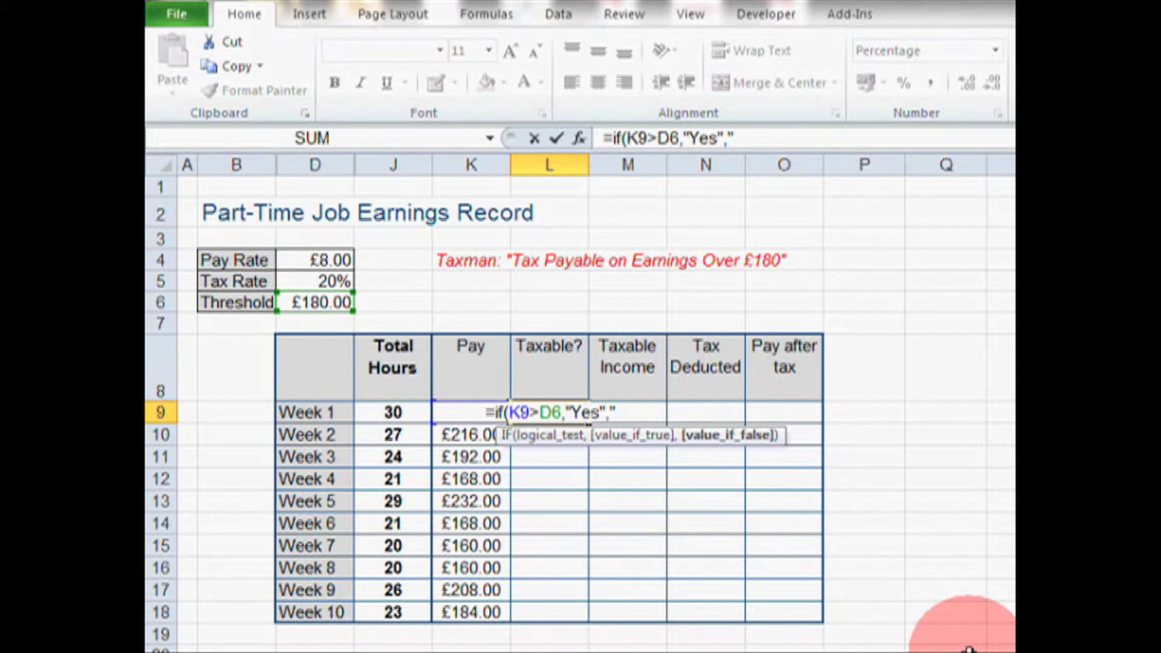
type("No\"")
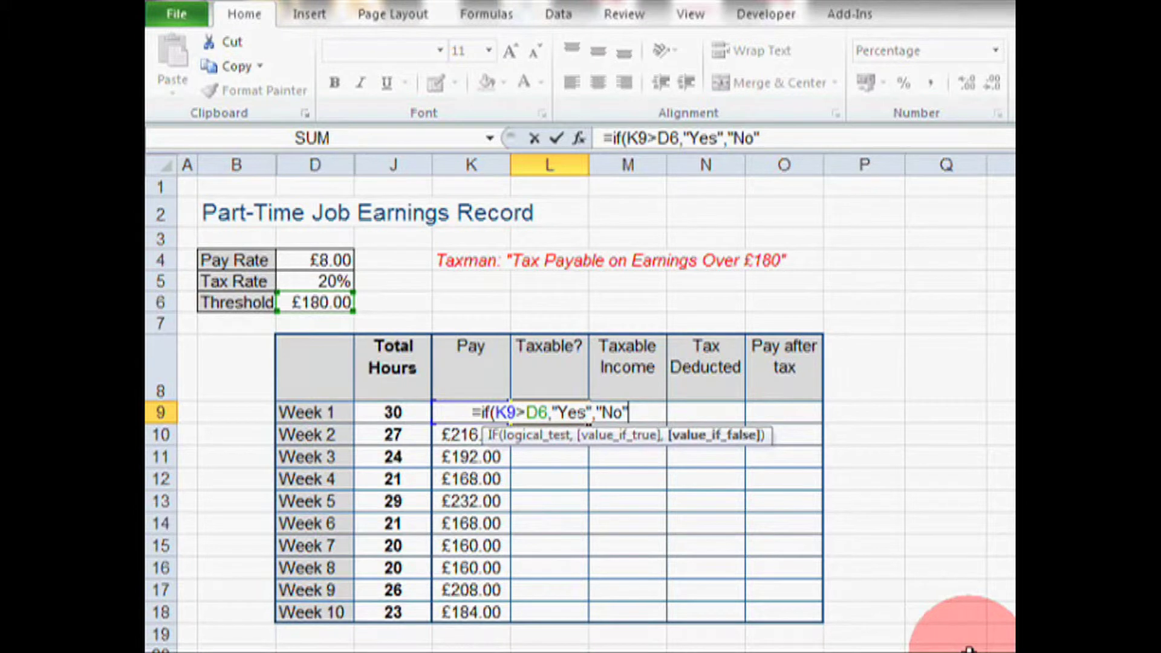
type(")")
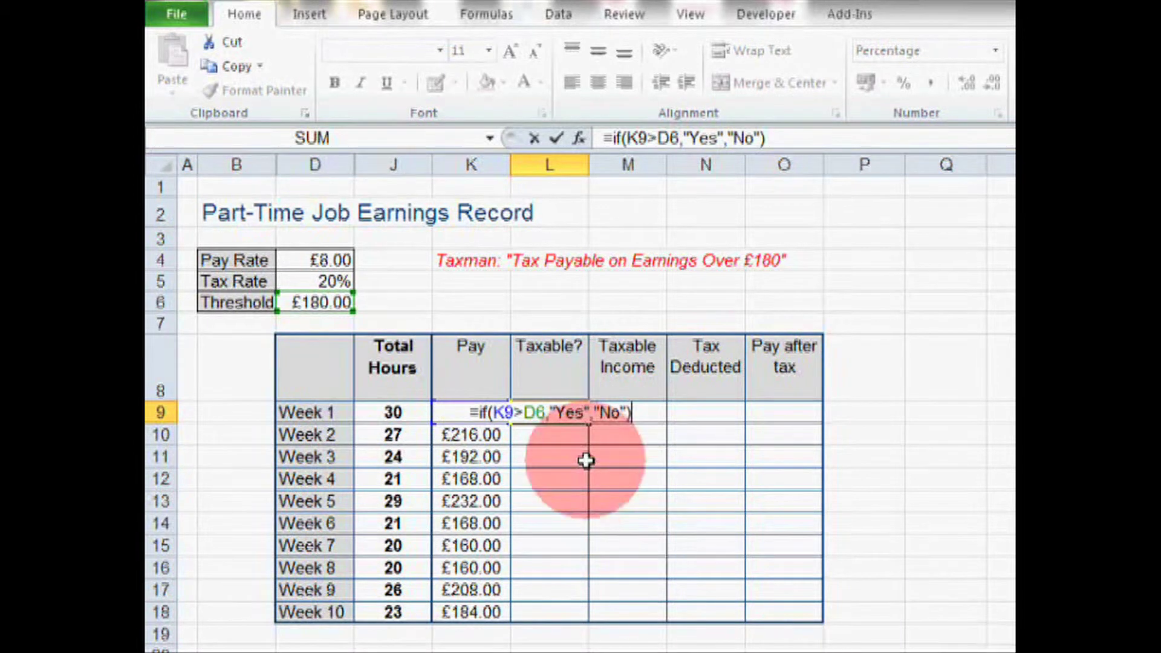
left_click(538, 414)
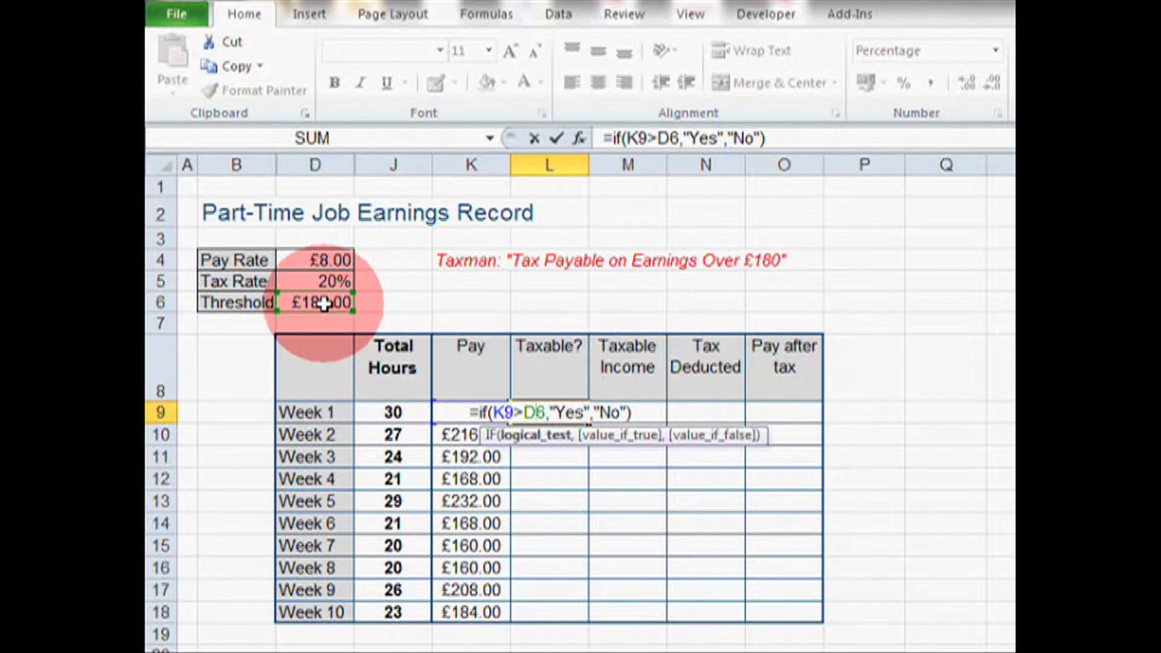
Make the threshold reference $D$6 and enter the formula so Week 1 shows Yes
key("F4")
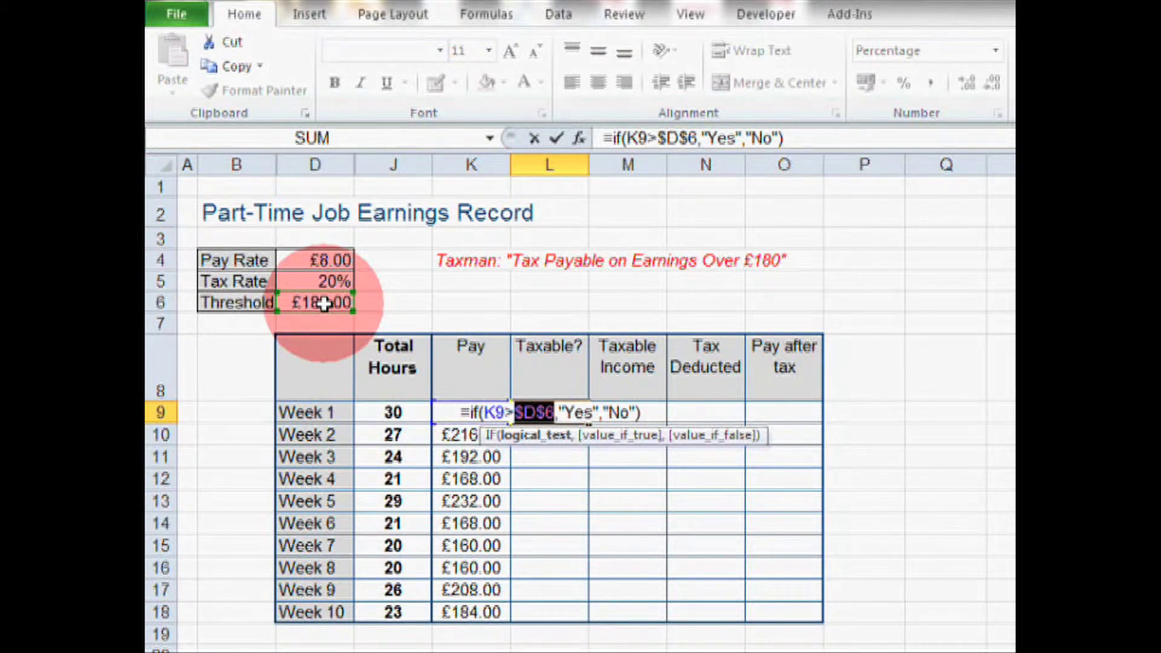
key("Return")
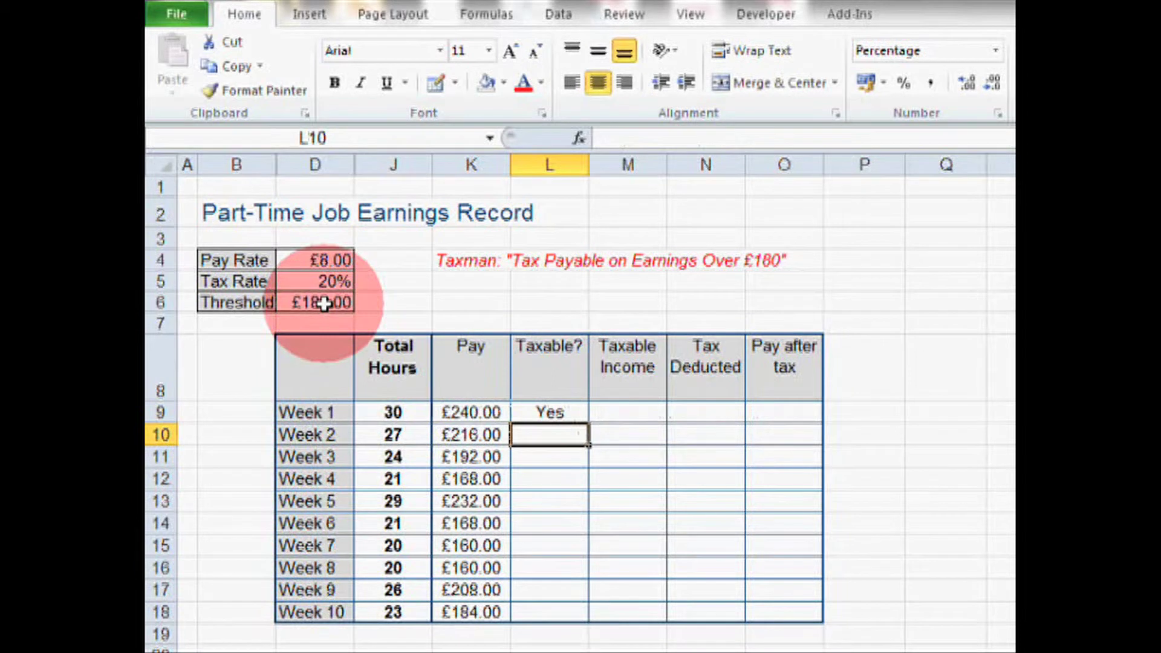
Fill the Taxable? formula from L9 down to Week 10 in L18
left_click(546, 411)
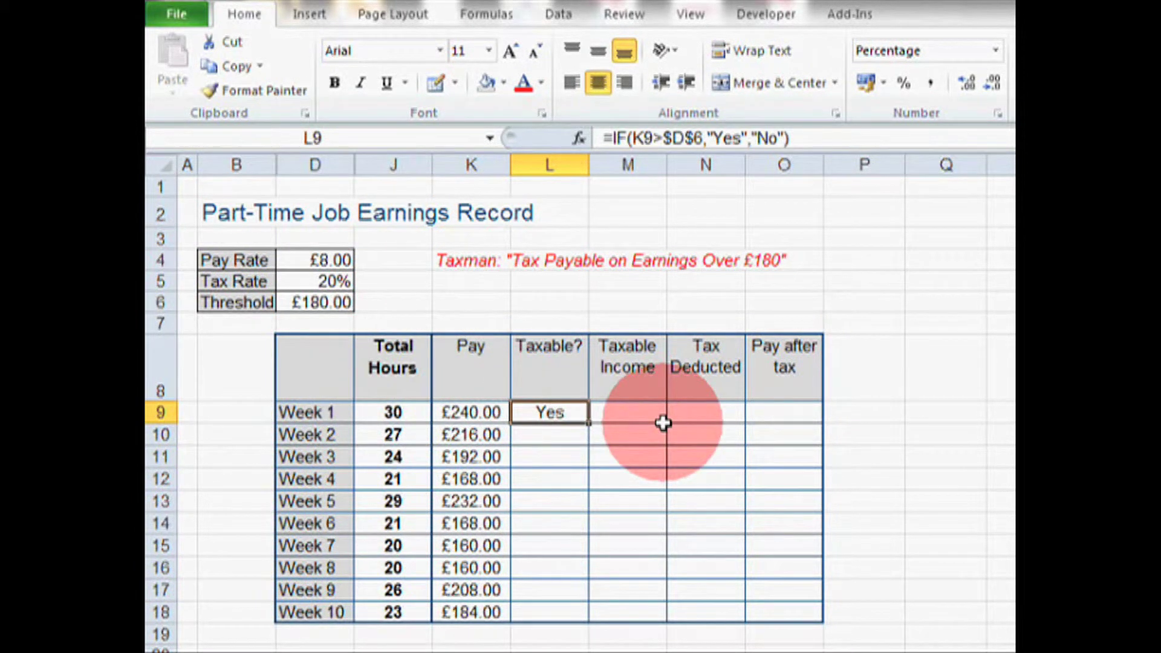
left_click(485, 414)
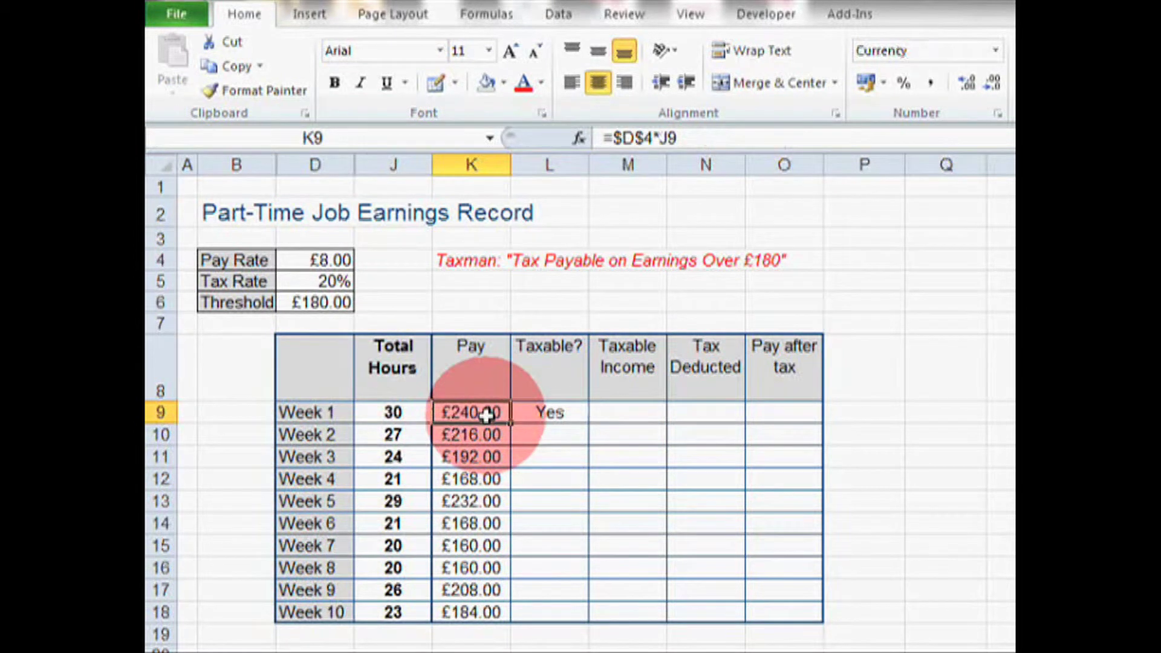
left_click(279, 302)
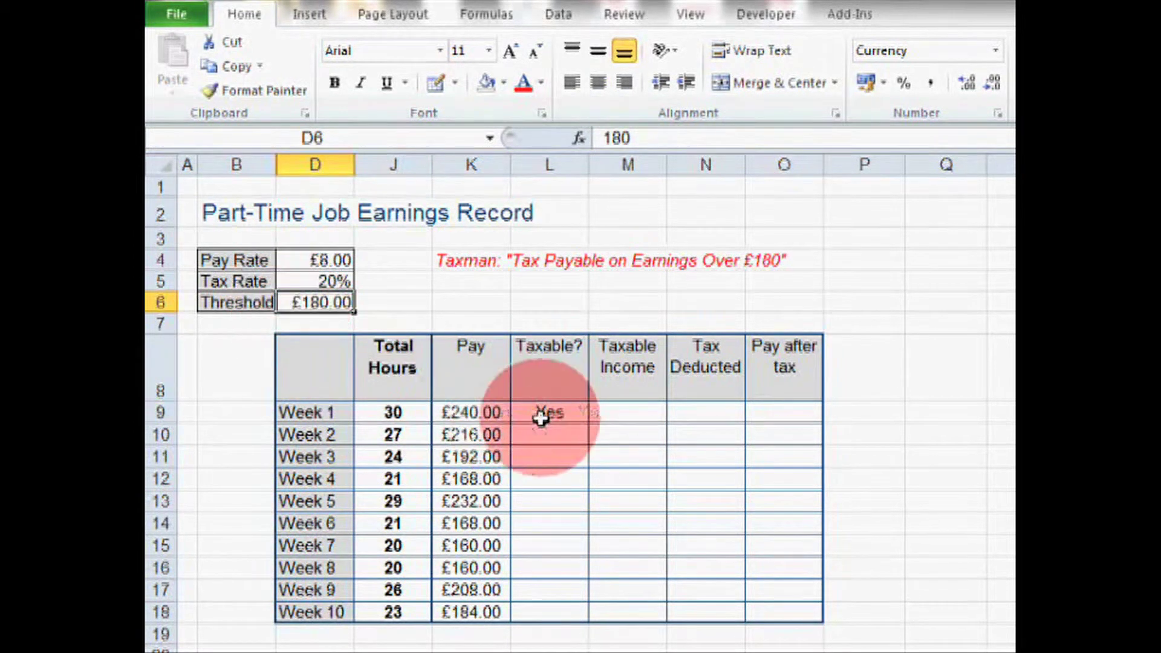
left_click(556, 411)
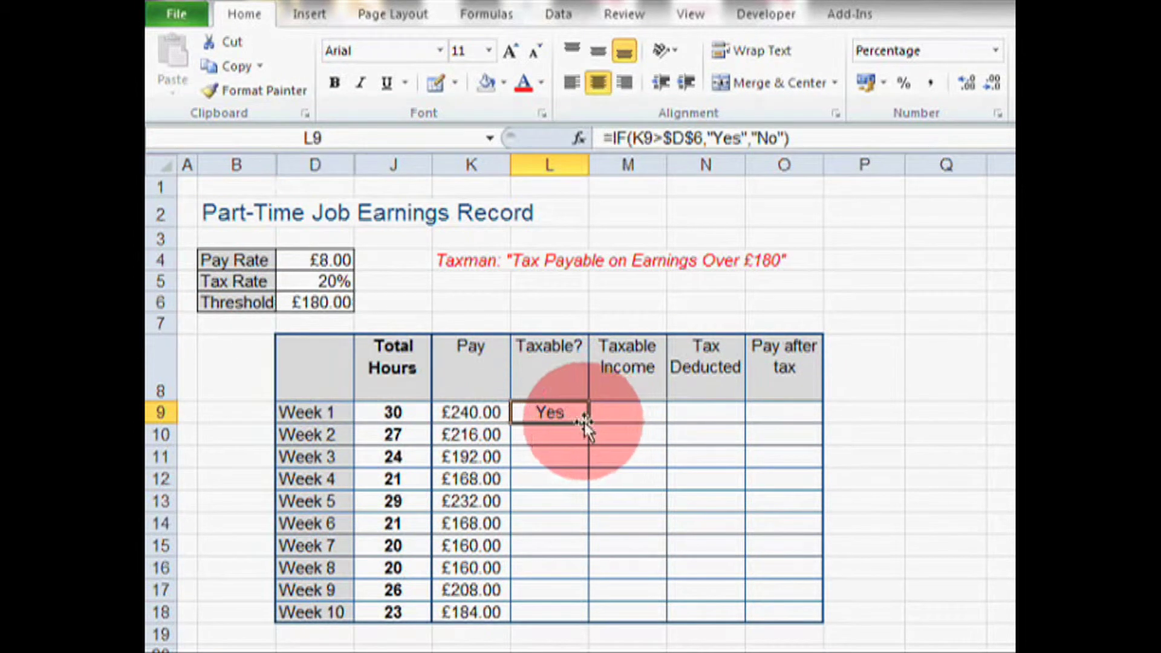
double_click(585, 421)
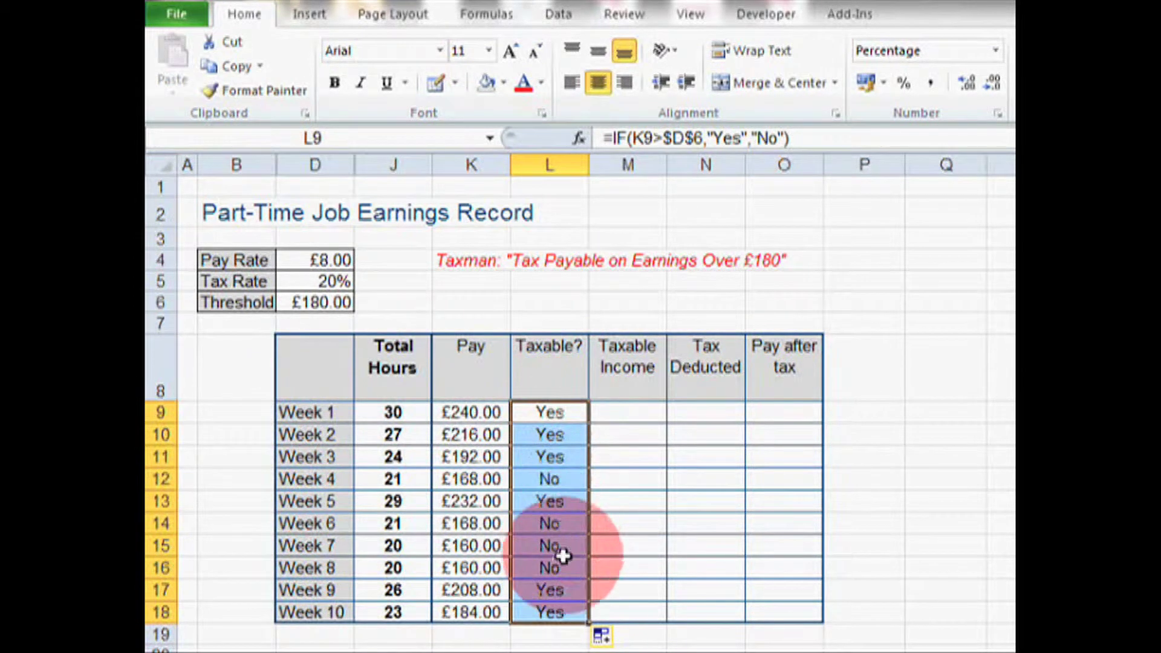
left_click(565, 522)
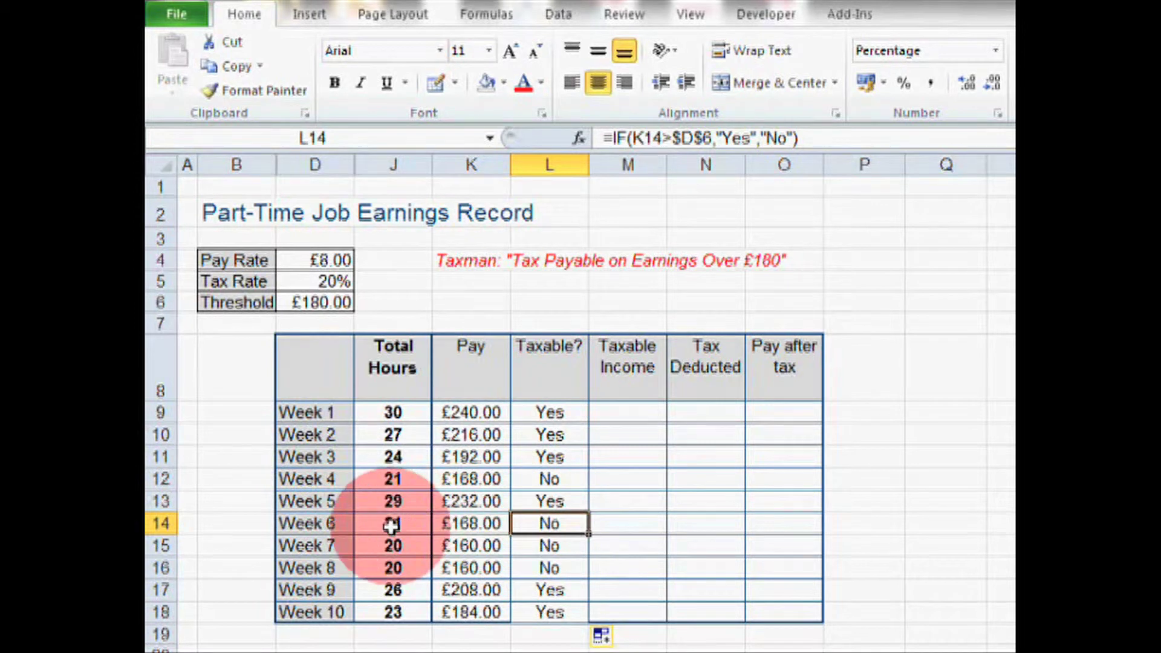
Change Week 1's Total Hours in J9 to 10 so its Taxable? result reads No
left_click(392, 413)
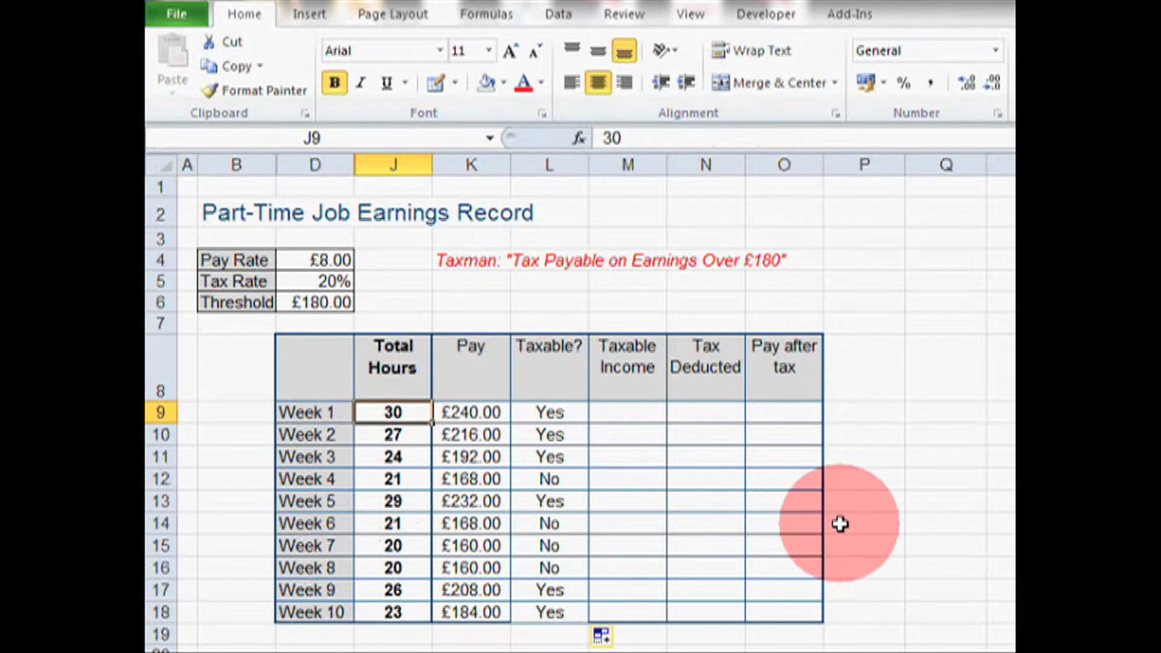
type("10")
key("Return")
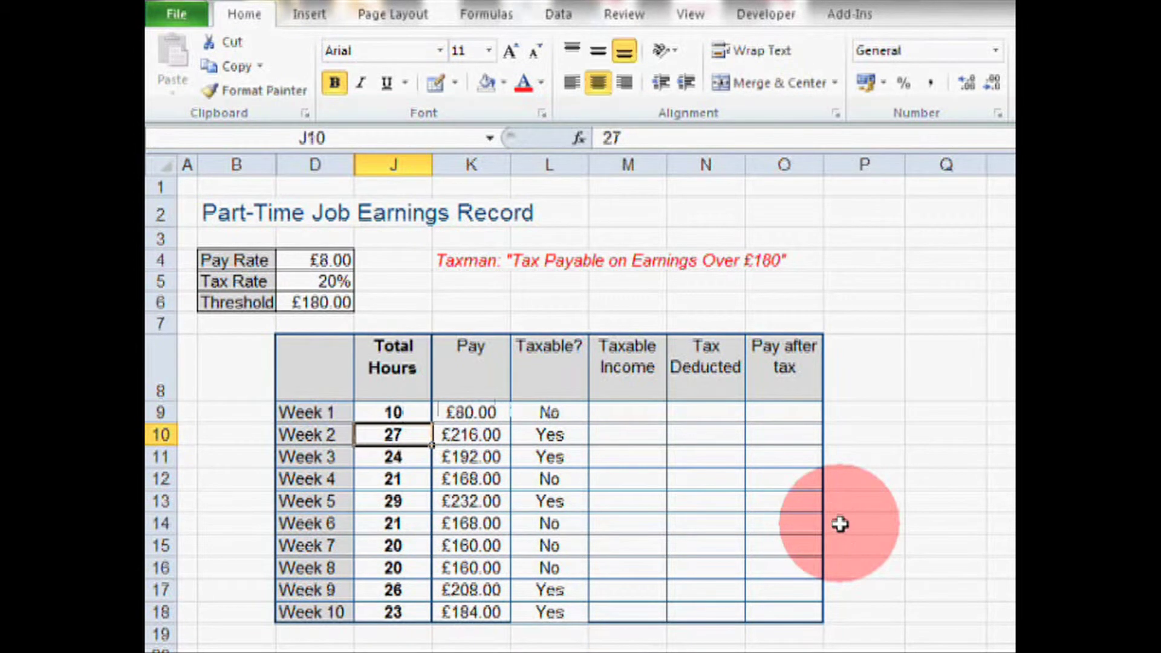
key("Up")
key("Right")
key("Right")
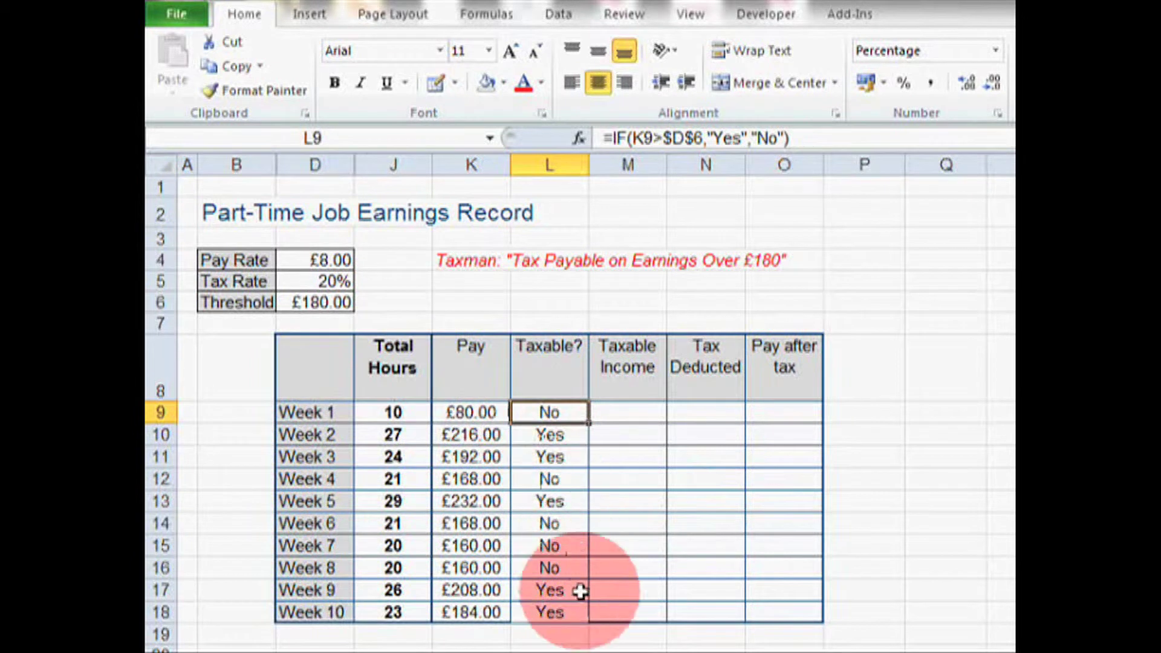
left_click(546, 612)
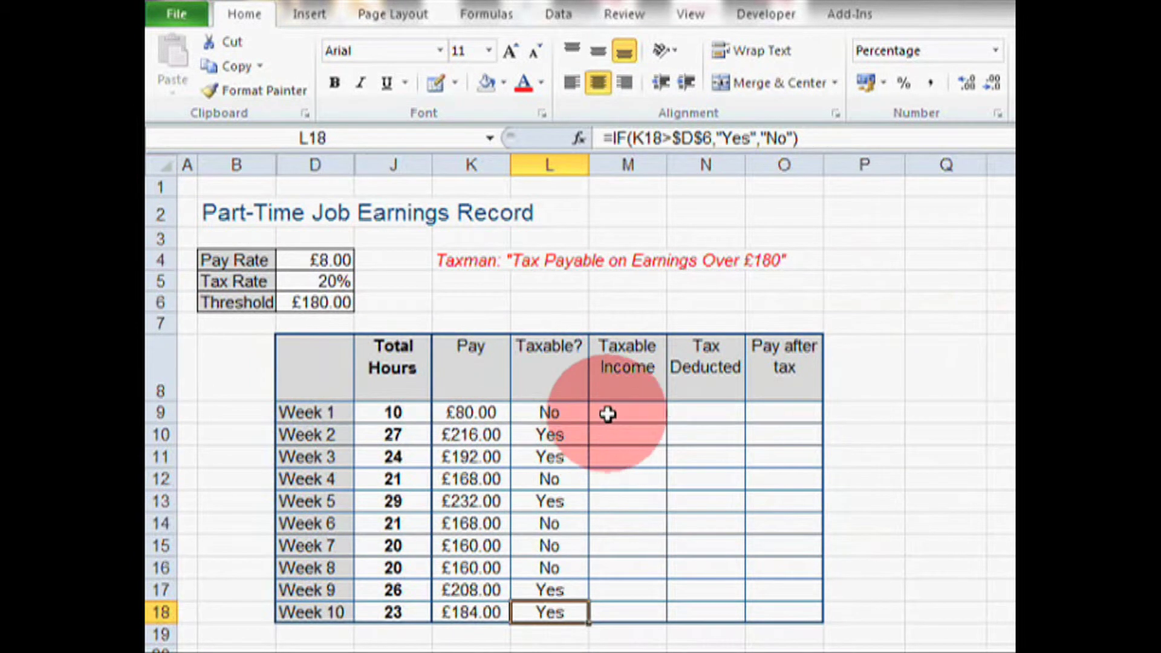
left_click_drag(608, 414, 810, 615)
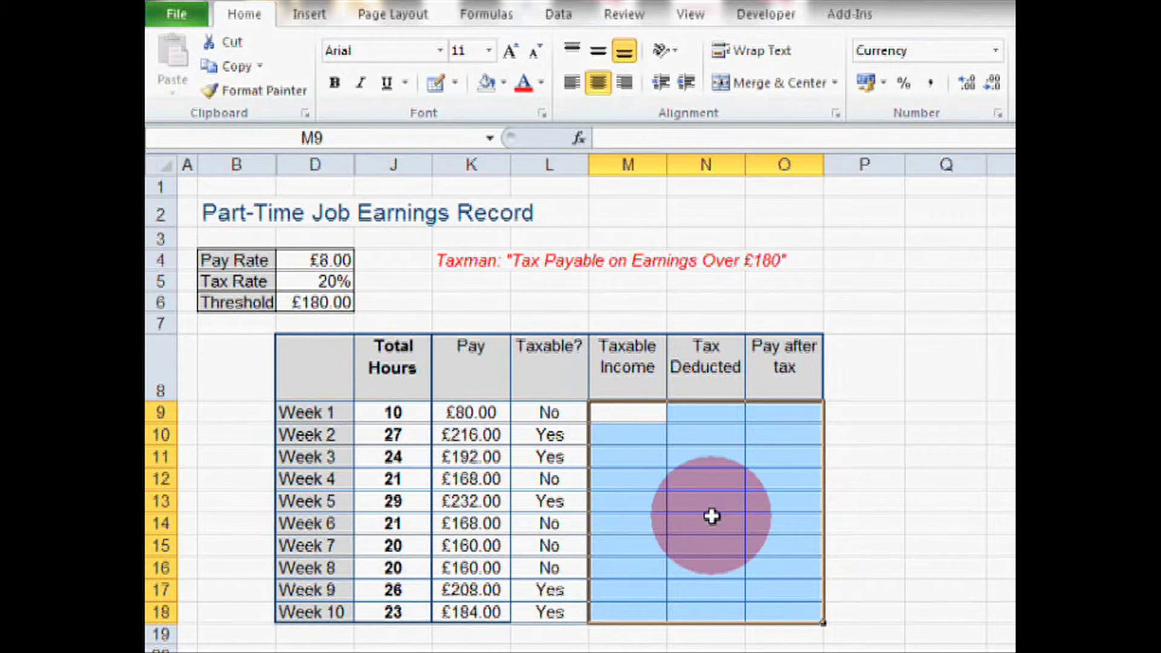
left_click(606, 411)
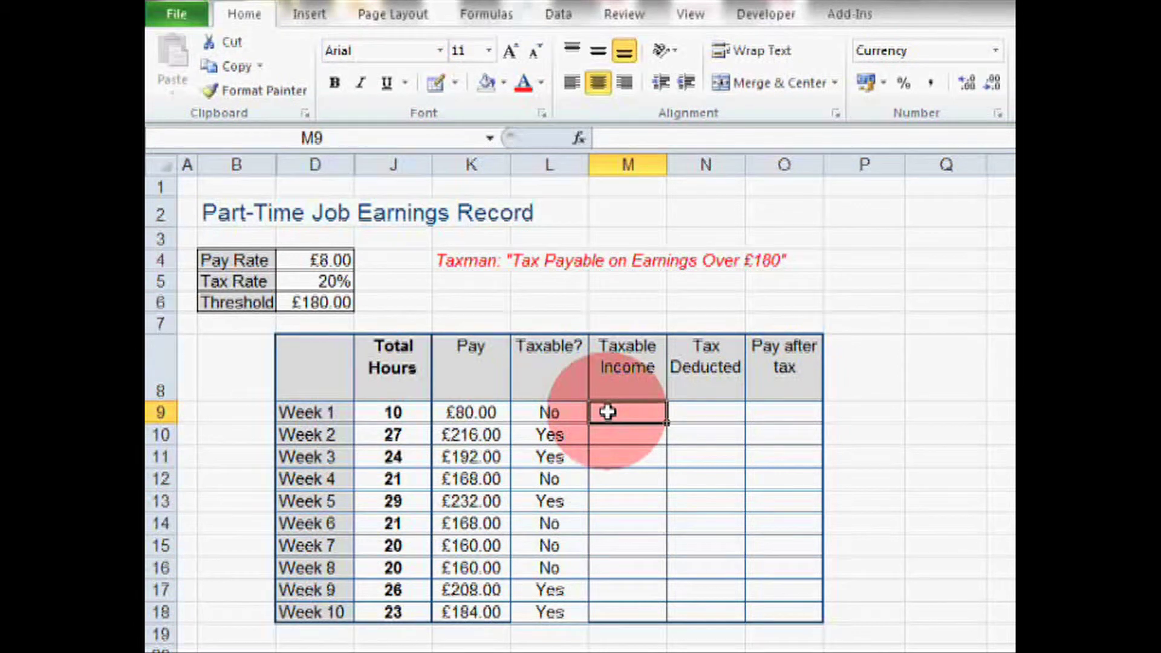
key("Tab")
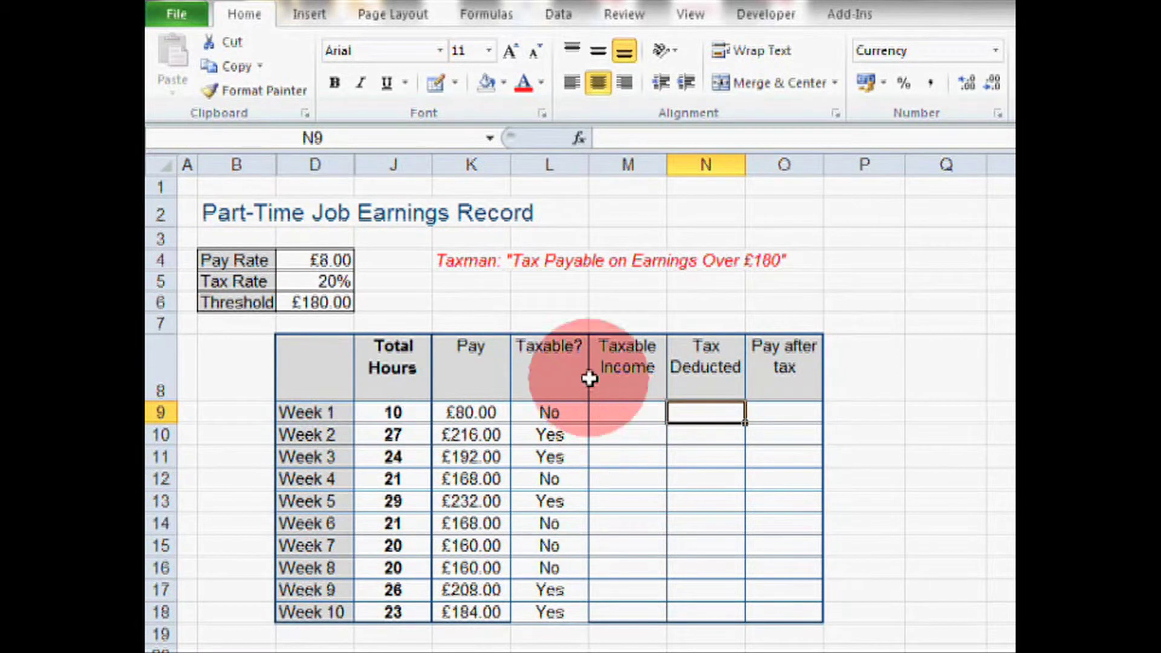
left_click(344, 284)
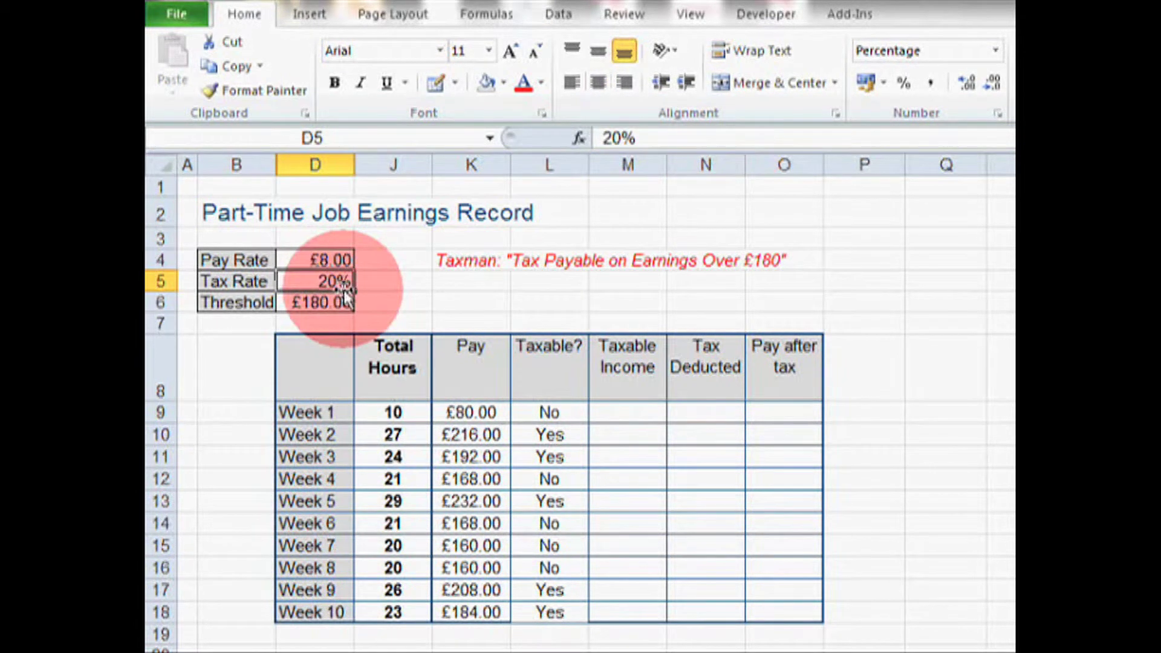
left_click(718, 406)
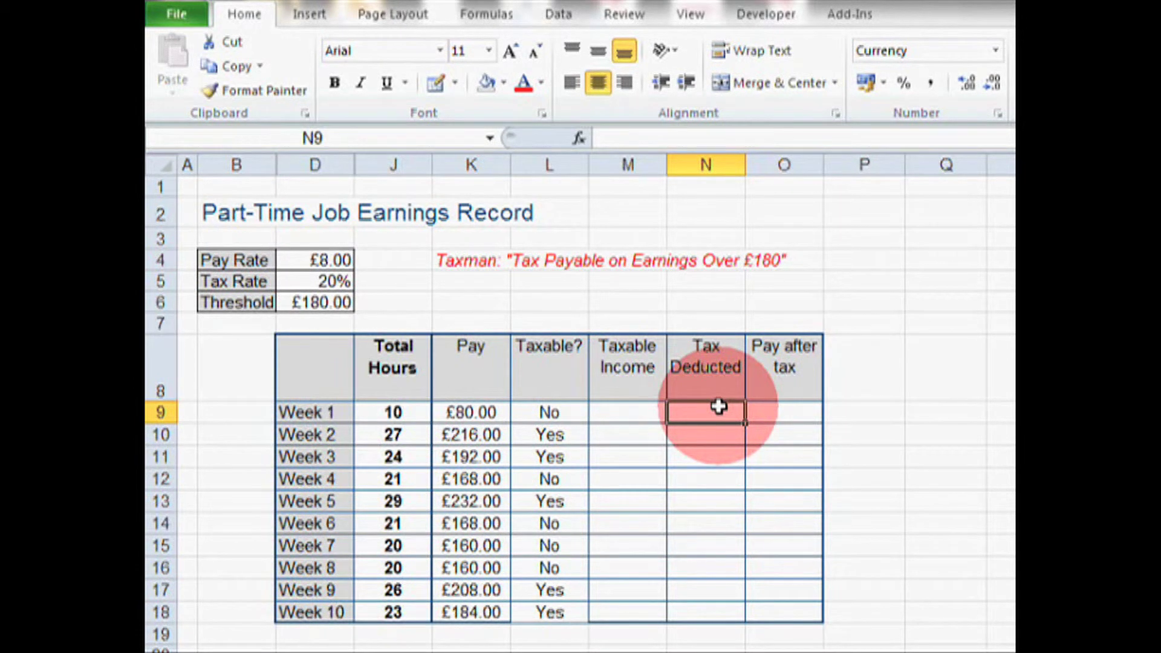
left_click(796, 413)
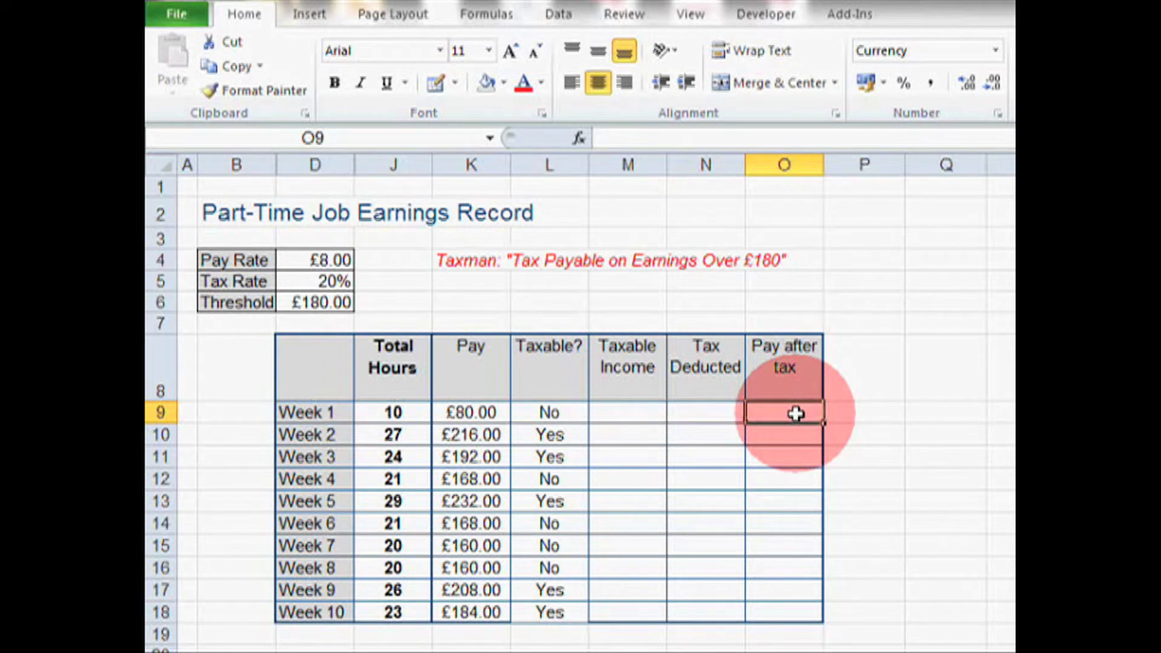